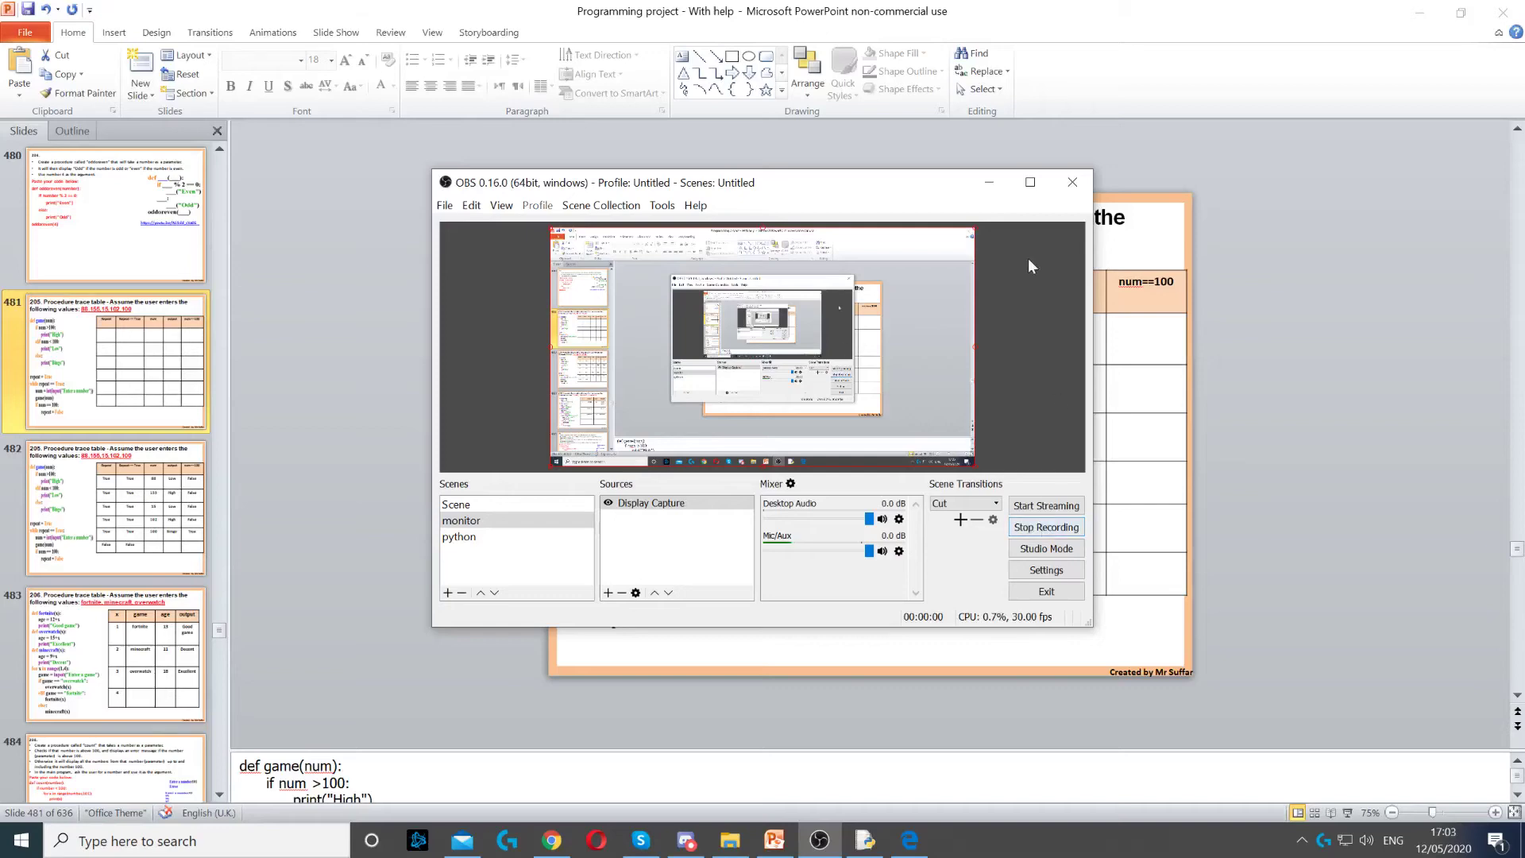
Step: Minimise OBS Studio to reveal slide 205's empty trace table in PowerPoint
{"action": "left_click", "coordinate": [989, 182]}
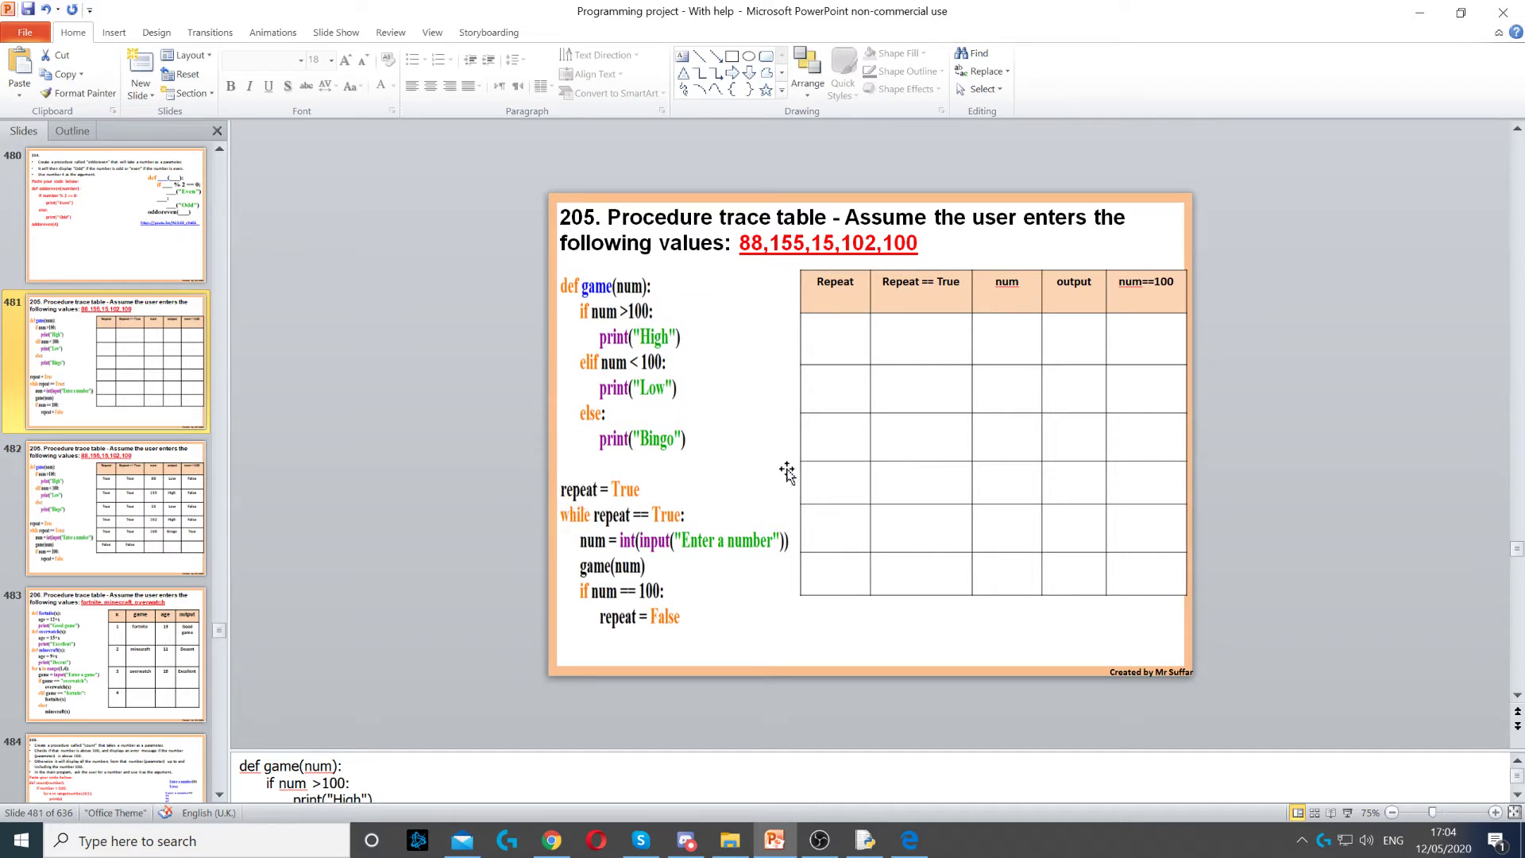
Step: Enter True under Repeat and Repeat == True in row one, with bold, centred table text
{"action": "left_click", "coordinate": [809, 326]}
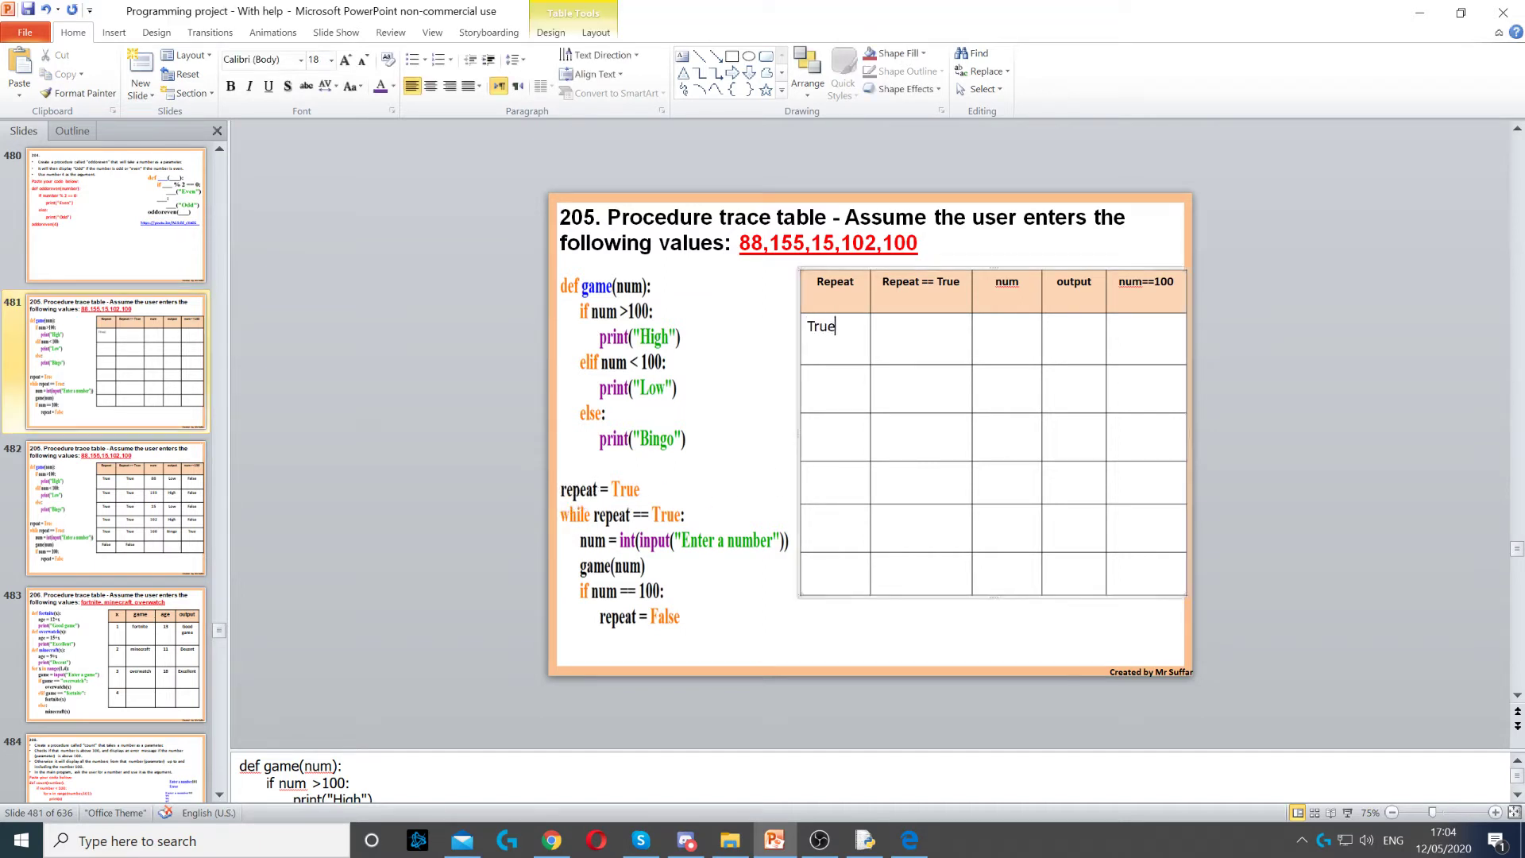
{"action": "key", "text": "ctrl+a"}
{"action": "key", "text": "ctrl+b"}
{"action": "left_click", "coordinate": [979, 474]}
{"action": "left_click", "coordinate": [877, 326]}
{"action": "type", "text": "True"}
{"action": "left_click_drag", "start_coordinate": [1146, 566], "coordinate": [818, 329]}
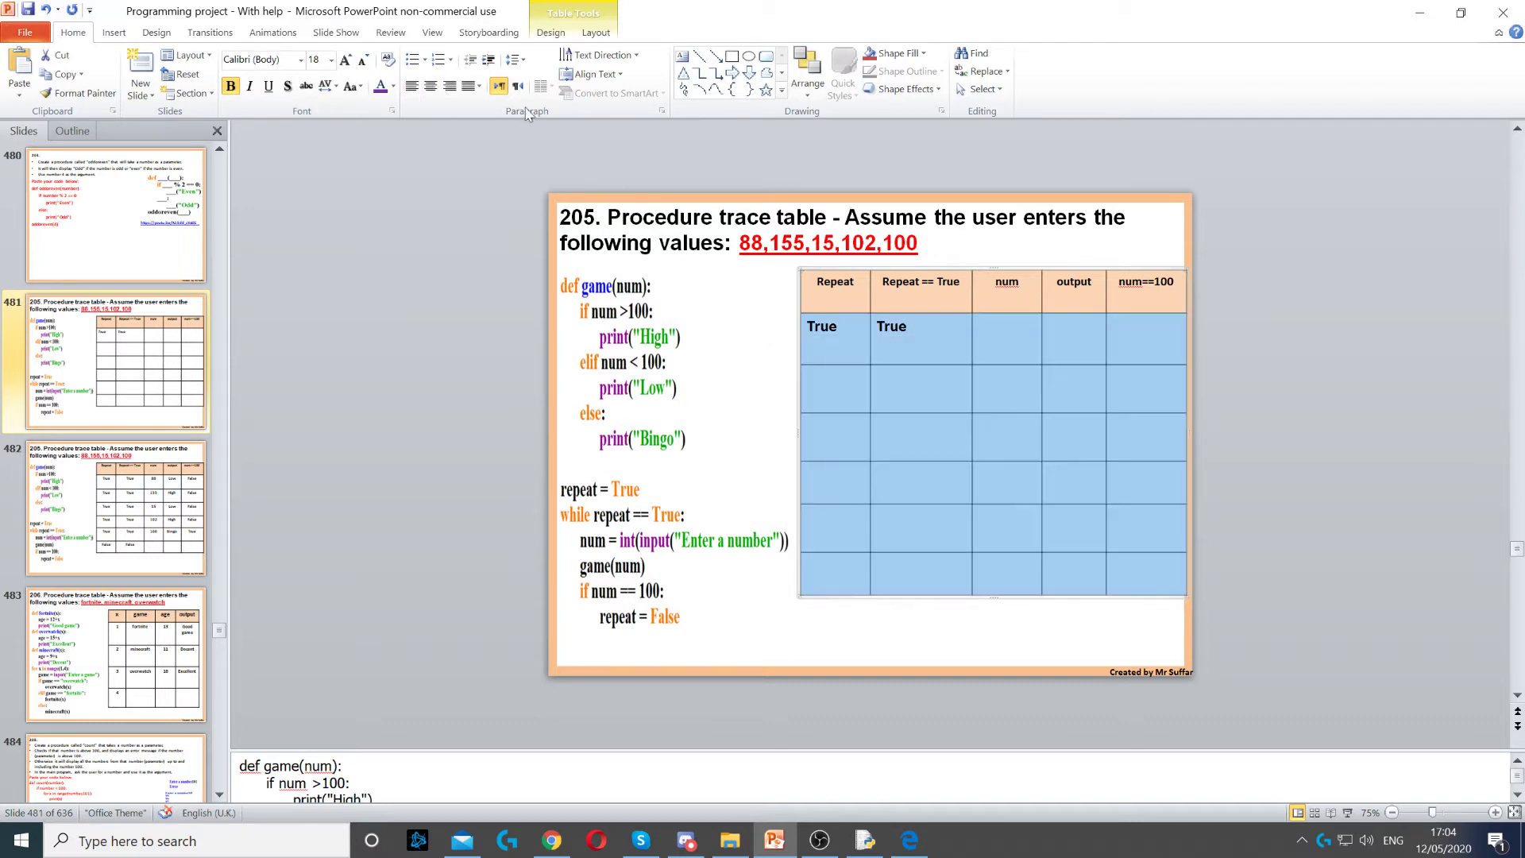
{"action": "left_click", "coordinate": [430, 86]}
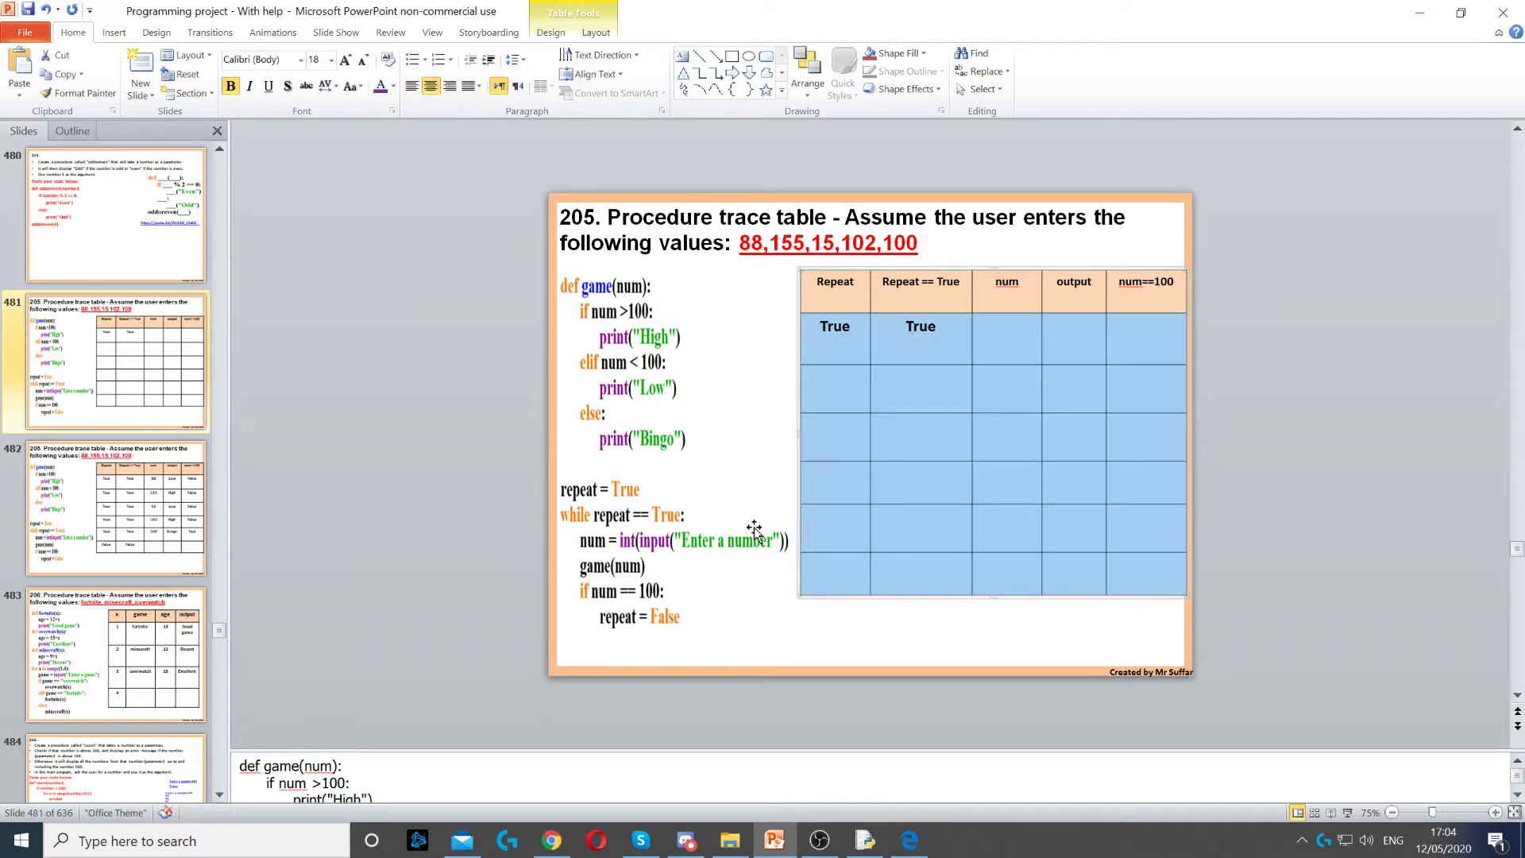
{"action": "left_click", "coordinate": [1006, 327]}
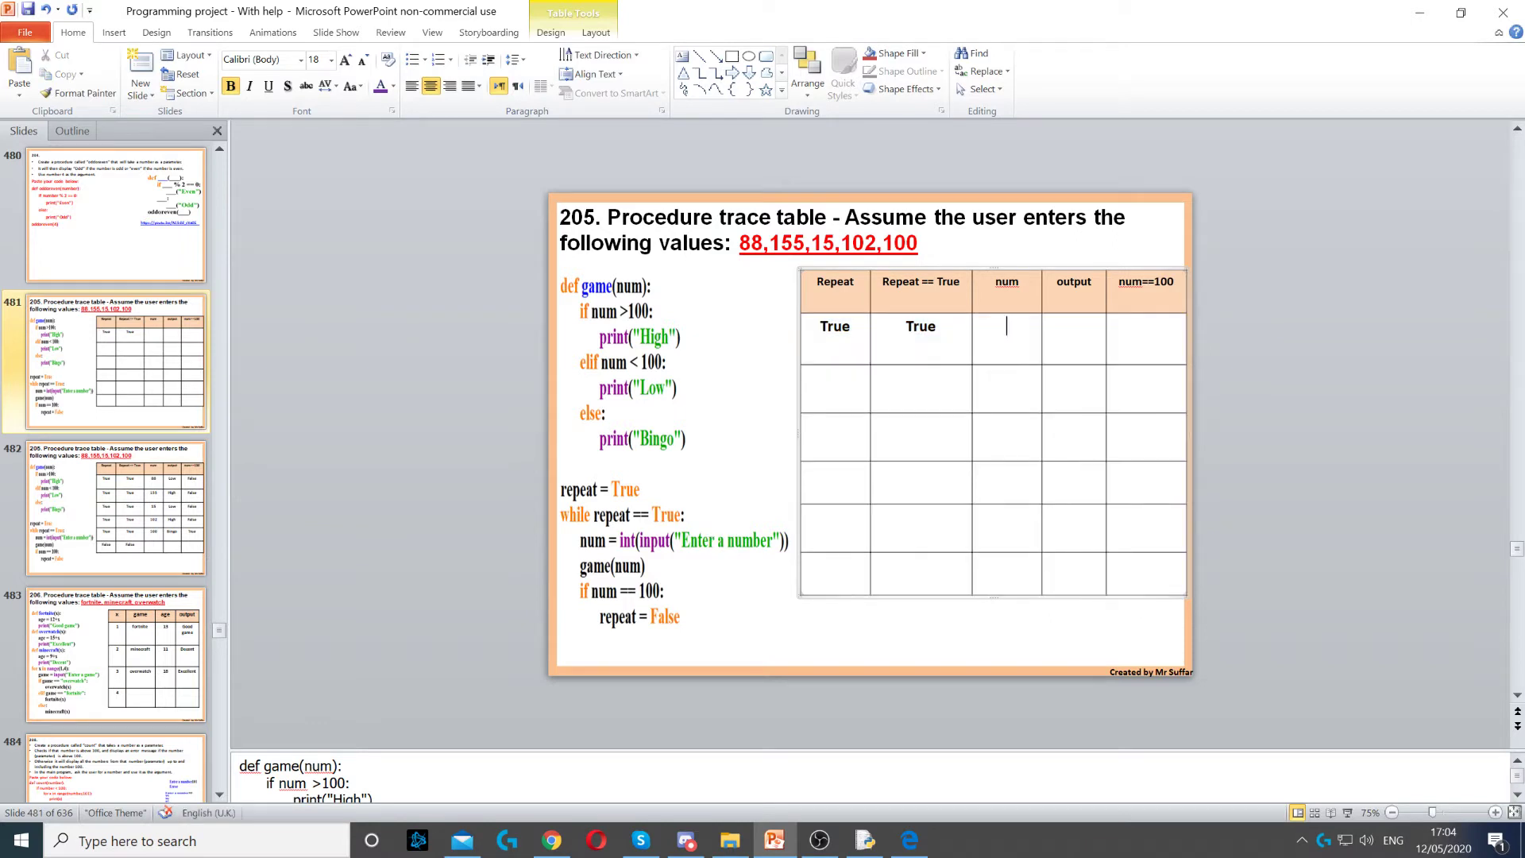
Step: Fill row one with num 88, output Low and num==100 False, then start row two with True
{"action": "type", "text": "88"}
{"action": "double_click", "coordinate": [1006, 326]}
{"action": "key", "text": "Tab"}
{"action": "type", "text": "ow"}
{"action": "type", "text": "alseTru"}
{"action": "key", "text": "BackSpace"}
Step: Add rows True, True, 155, High, False and True, True, 15, Low, False
{"action": "type", "text": "ueTrue"}
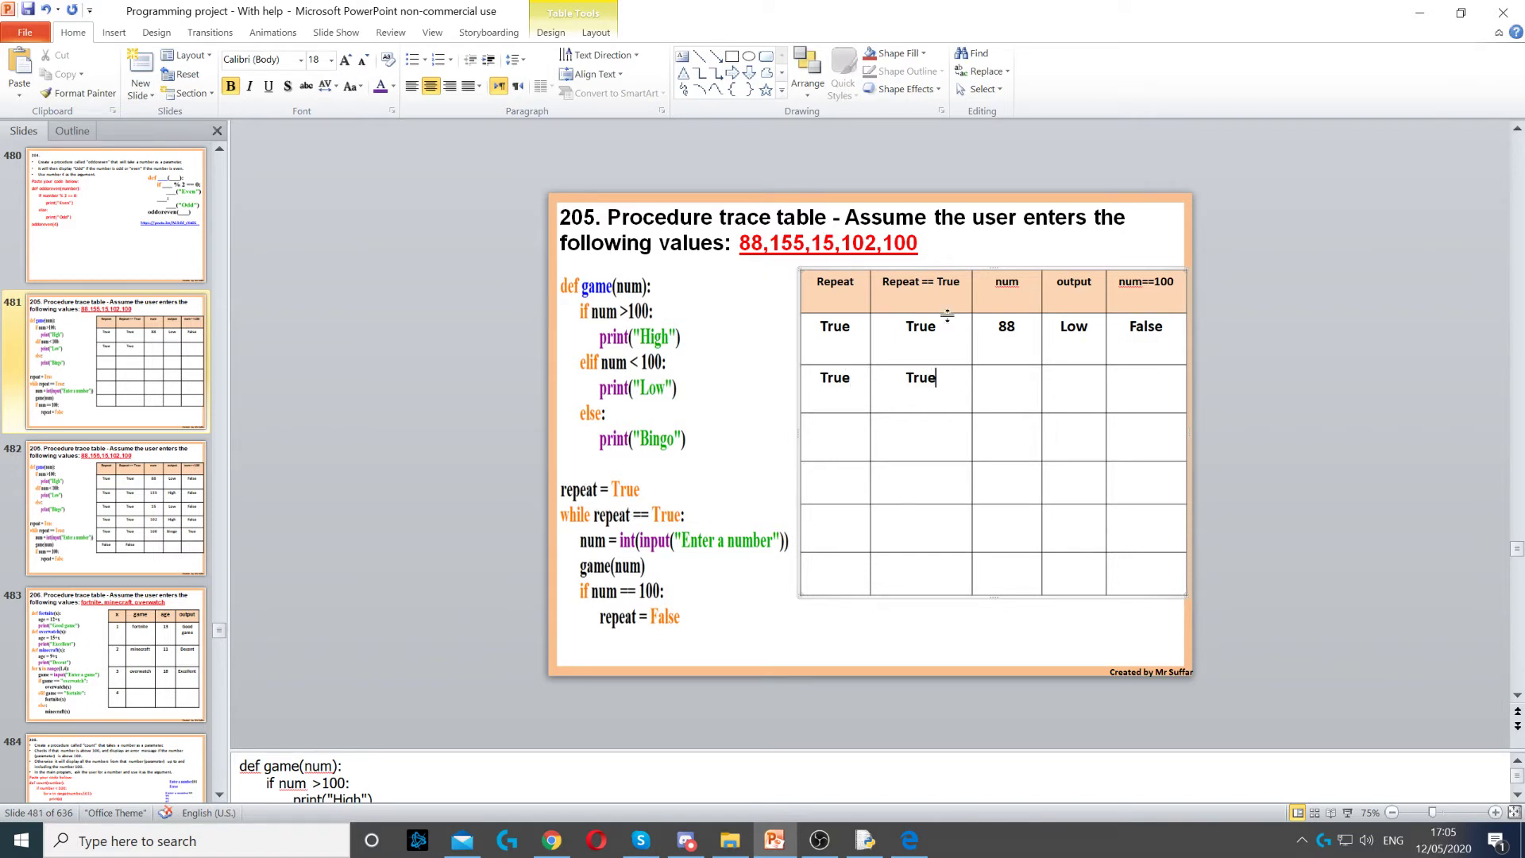
{"action": "type", "text": "155"}
{"action": "type", "text": "igh"}
{"action": "type", "text": "False"}
{"action": "type", "text": "True"}
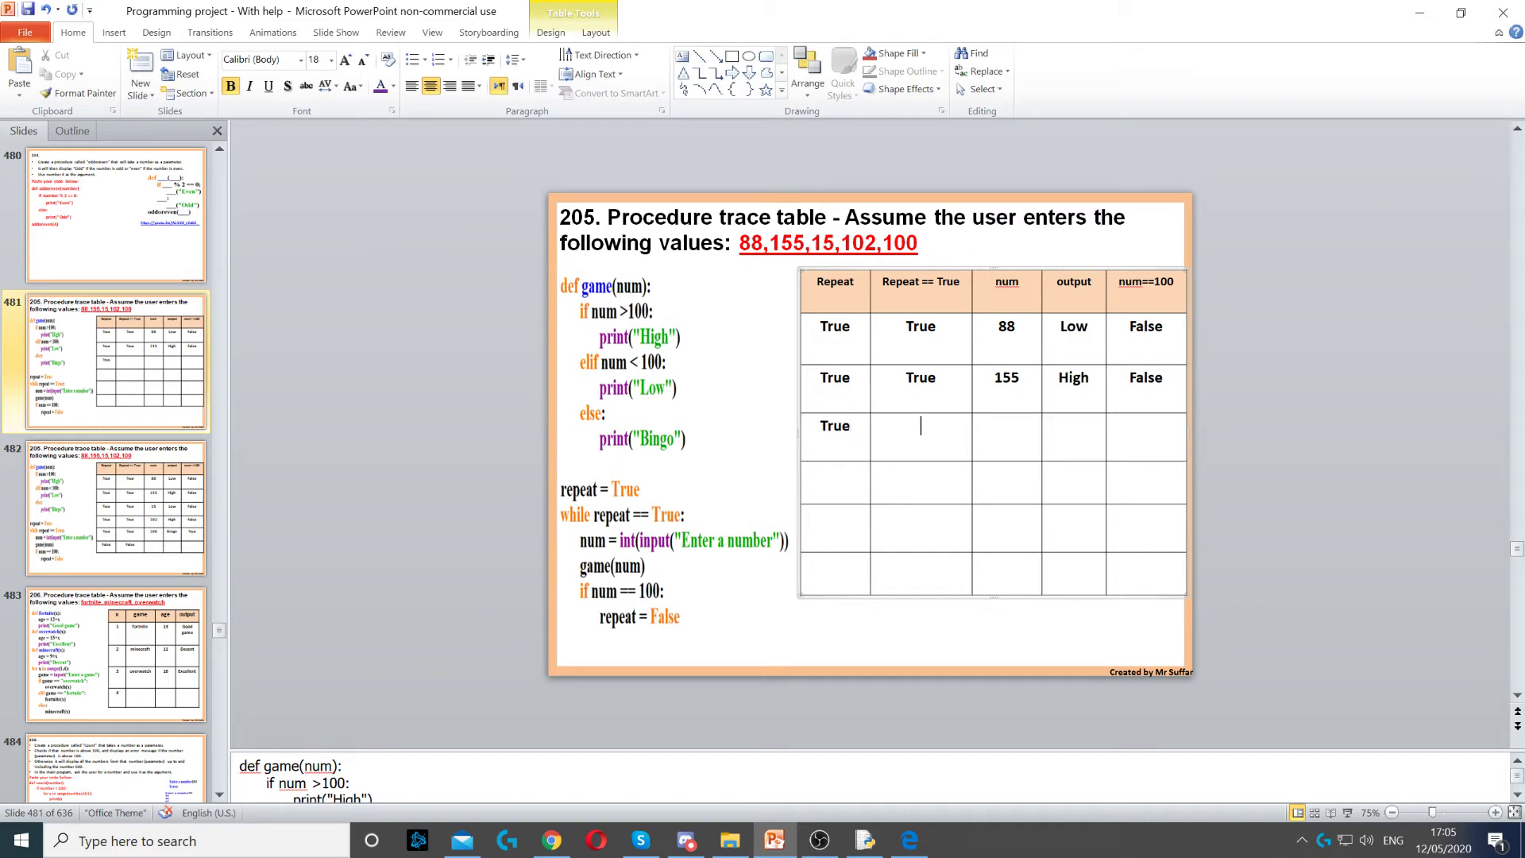
{"action": "type", "text": "True"}
{"action": "type", "text": "15"}
{"action": "type", "text": "Low"}
{"action": "type", "text": "False"}
{"action": "type", "text": "True"}
{"action": "key", "text": "Tab"}
Step: Add the 102 row with High and False, fixing the 'Hitg' typo, then start the next row with True, True, 100
{"action": "type", "text": "True"}
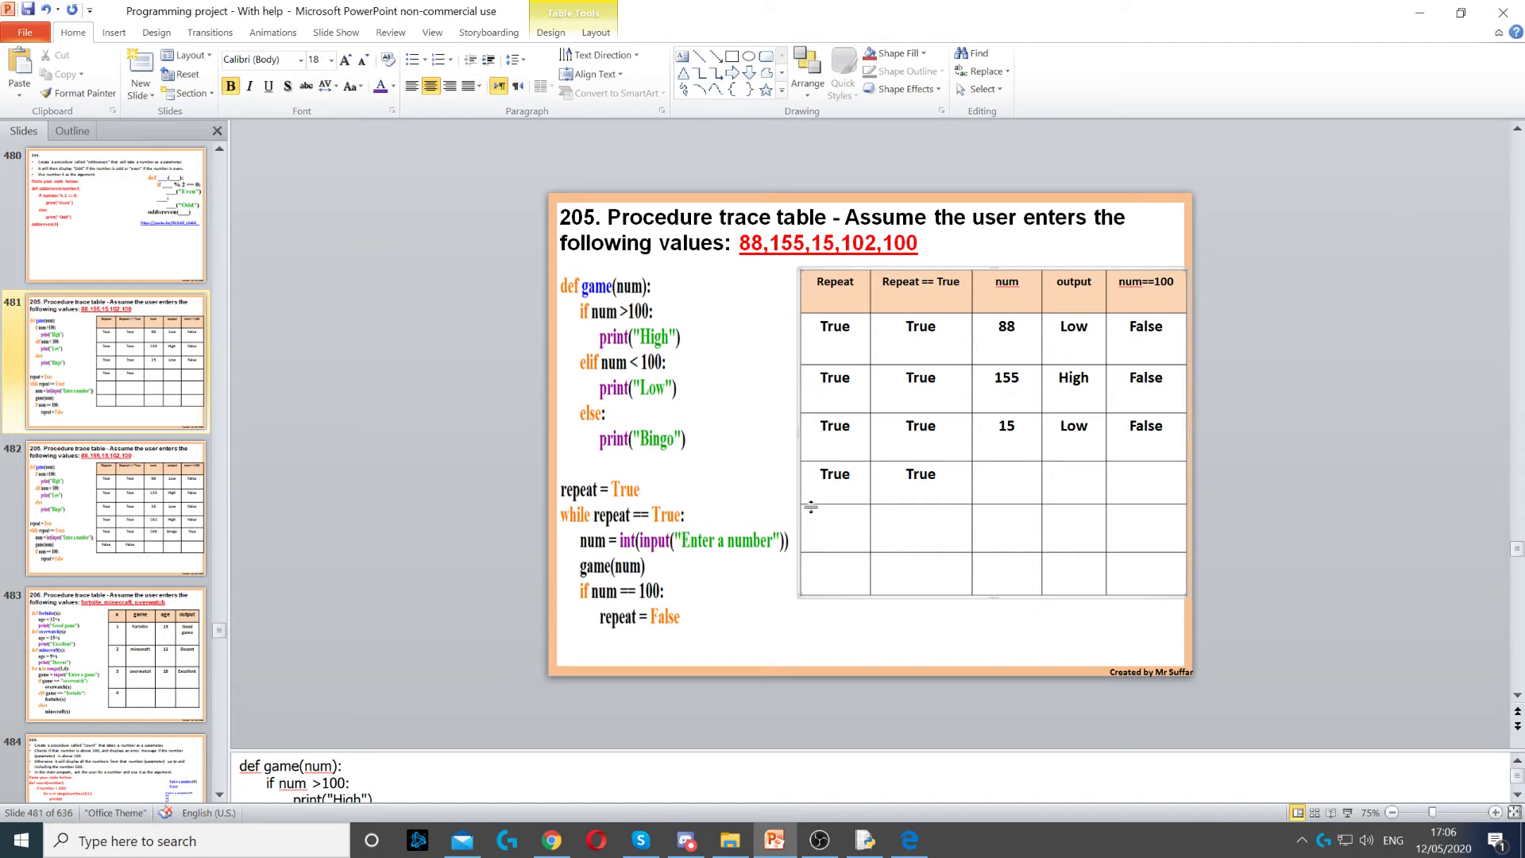
{"action": "type", "text": "102"}
{"action": "type", "text": "Hitg"}
{"action": "key", "text": "BackSpace"}
{"action": "key", "text": "BackSpace"}
{"action": "type", "text": "gh\t"}
{"action": "type", "text": "False "}
{"action": "type", "text": "True\t"}
{"action": "type", "text": "True\t"}
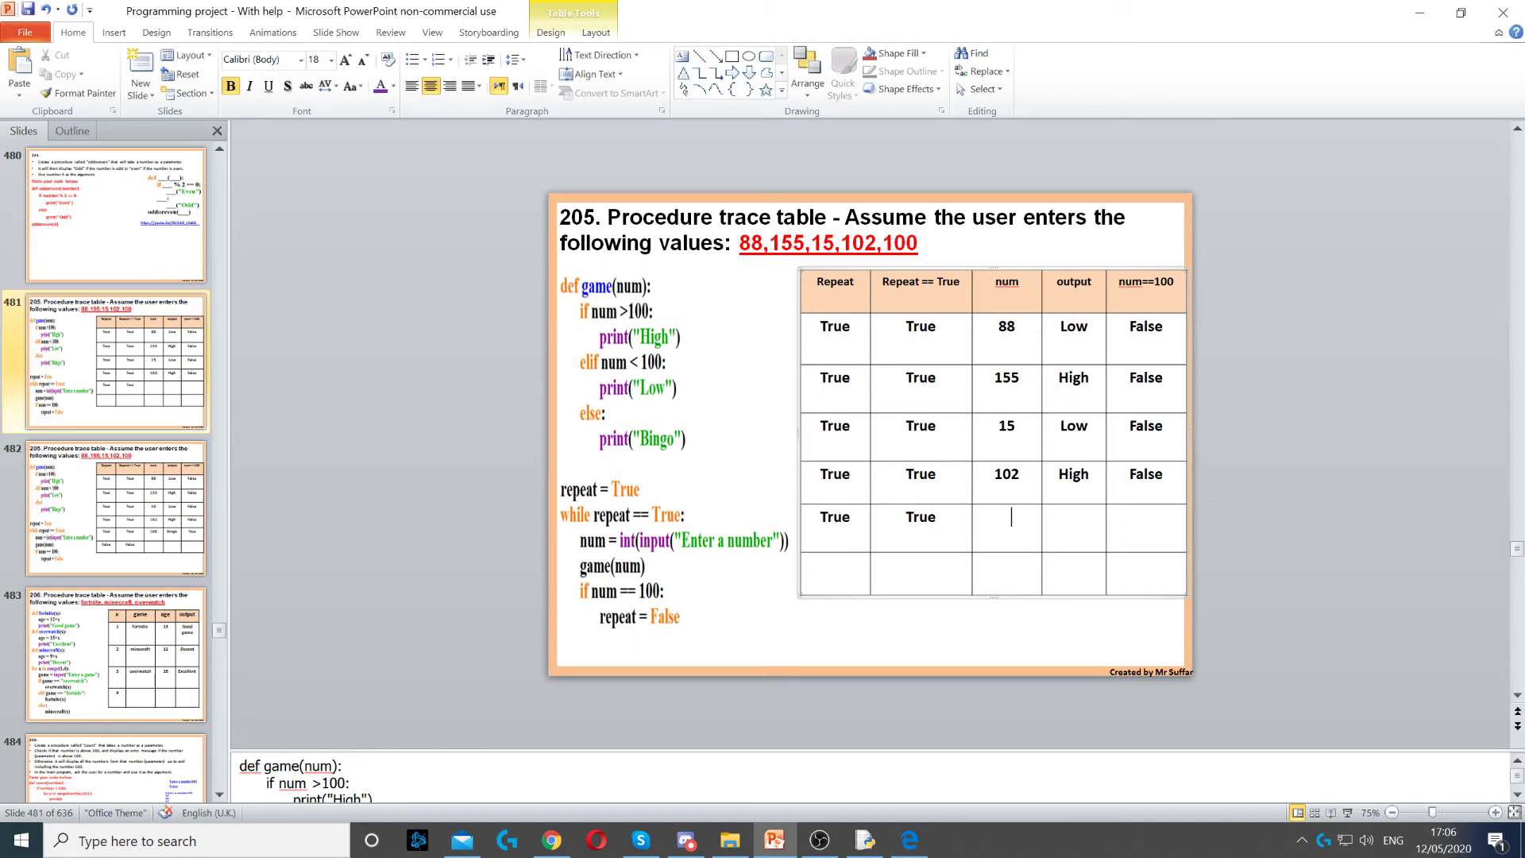
{"action": "type", "text": "100"}
{"action": "left_click", "coordinate": [1074, 516]}
Step: Complete the 100 row with output Bingo and num==100 True, then enter False under Repeat in the last row
{"action": "type", "text": "100"}
{"action": "key", "text": "BackSpace"}
{"action": "key", "text": "BackSpace"}
{"action": "key", "text": "BackSpace"}
{"action": "type", "text": "Bingo"}
{"action": "left_click", "coordinate": [1146, 516]}
{"action": "type", "text": "True"}
{"action": "key", "text": "Tab"}
{"action": "type", "text": "False"}
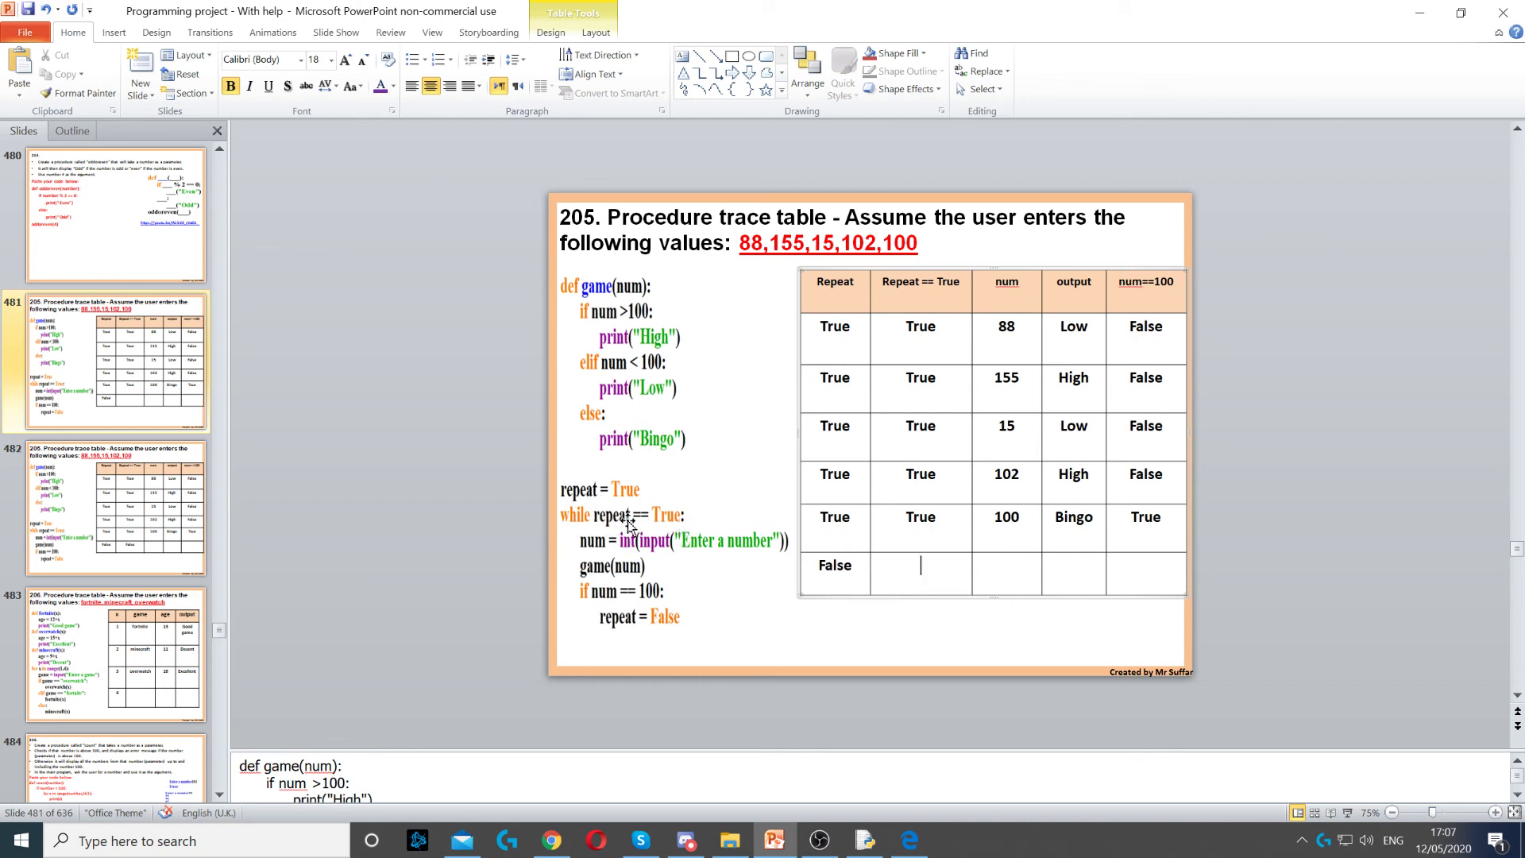
Step: Enter False under Repeat == True in the sixth row, so it reads False, False
{"action": "left_click", "coordinate": [920, 565]}
{"action": "type", "text": "False"}
{"action": "key", "text": "Up"}
{"action": "key", "text": "shift+Right"}
{"action": "key", "text": "shift+Right"}
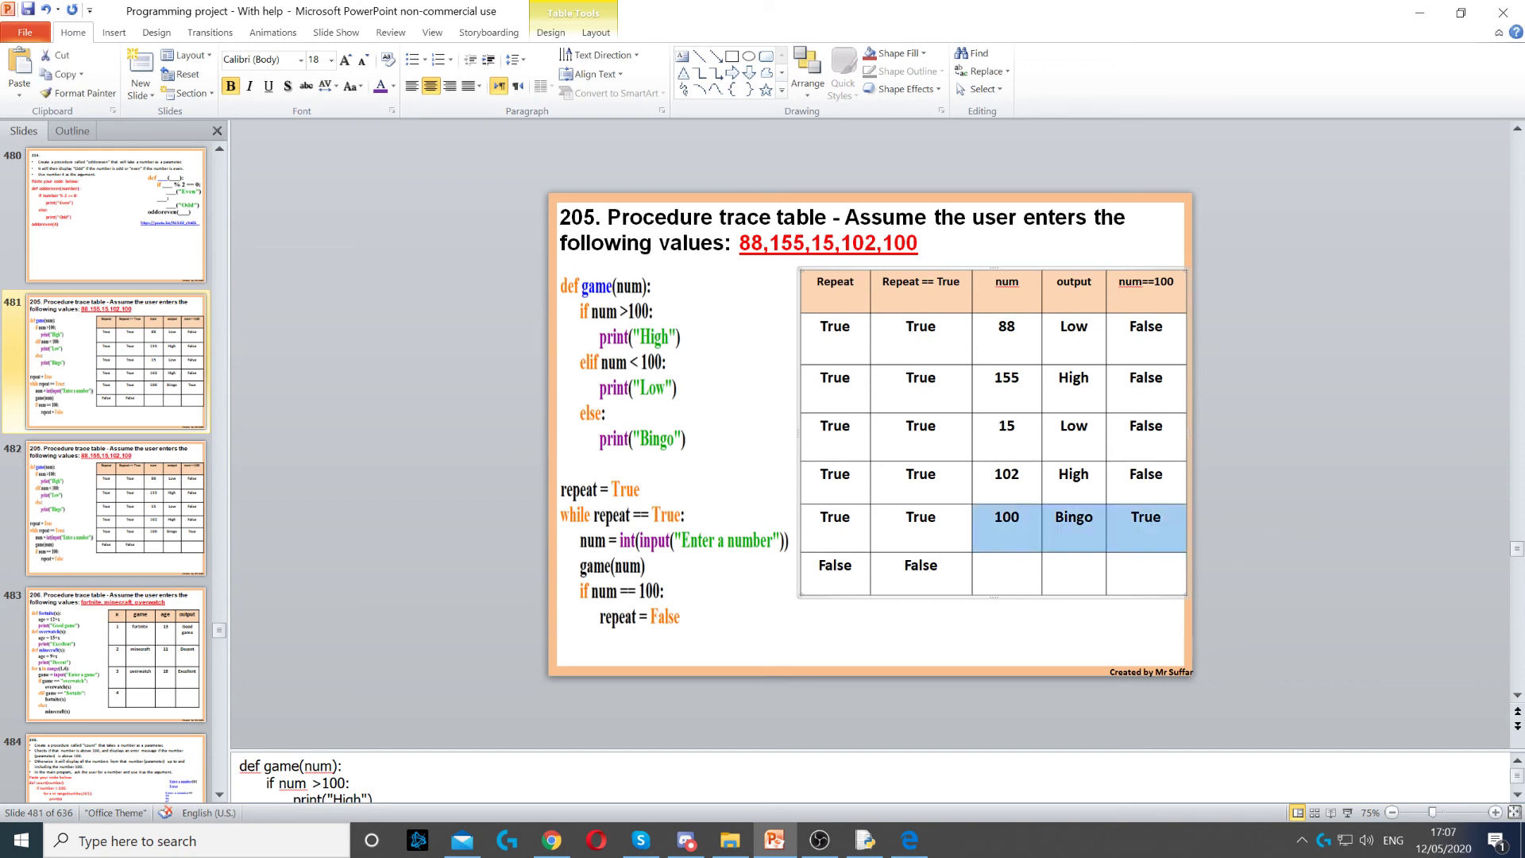
{"action": "key", "text": "Down"}
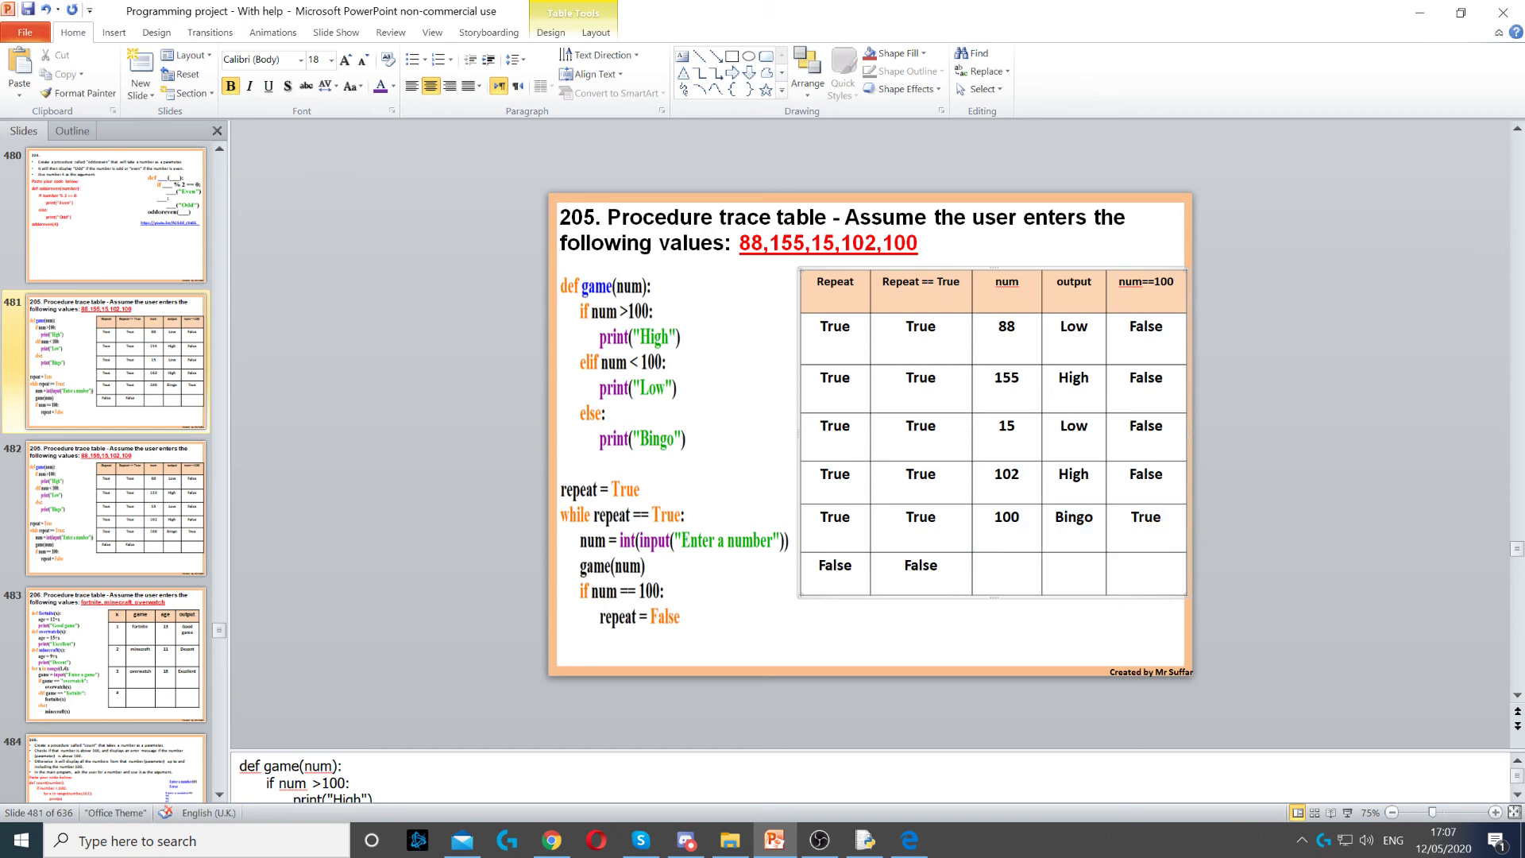